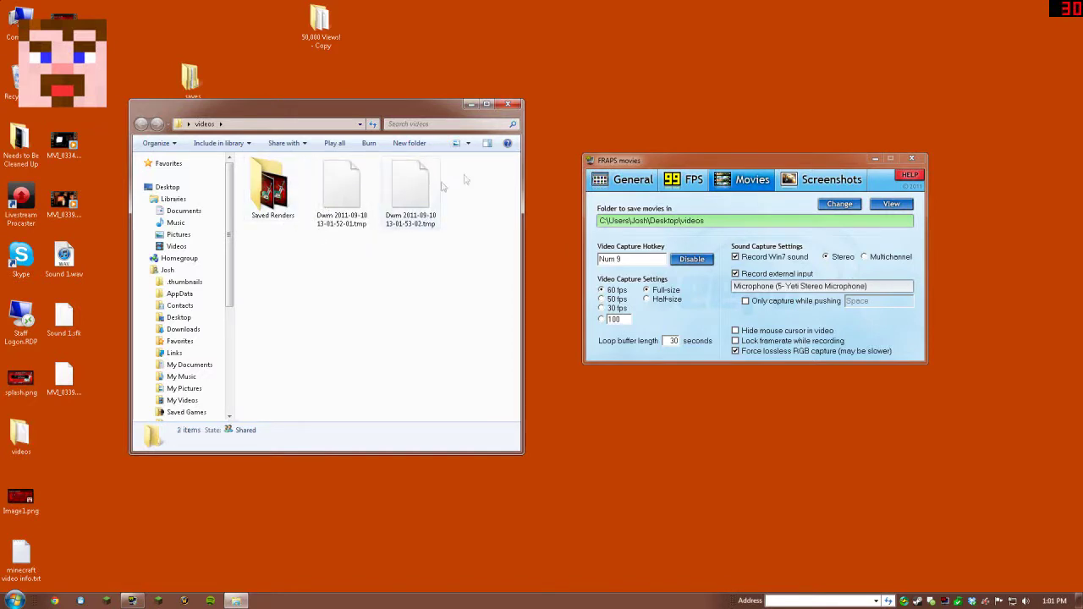
Move the Fraps movie settings window higher and minimize the videos folder window.
left_click_drag(815, 156, 812, 100)
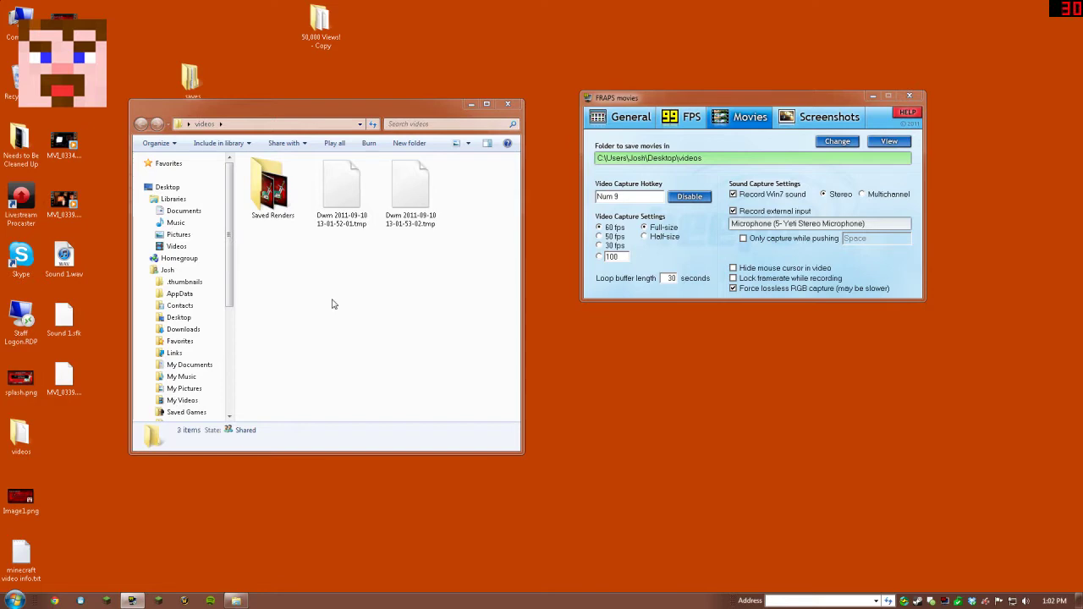
left_click(468, 104)
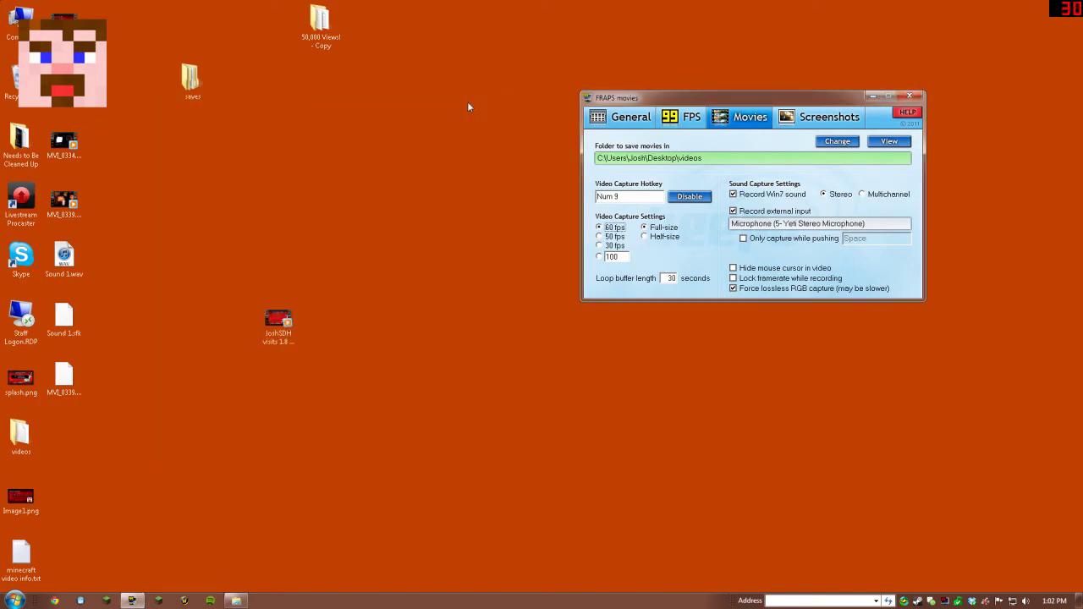
Move the Minecraft launcher left, log in, and load Random World in Singleplayer.
left_click_drag(462, 163, 206, 183)
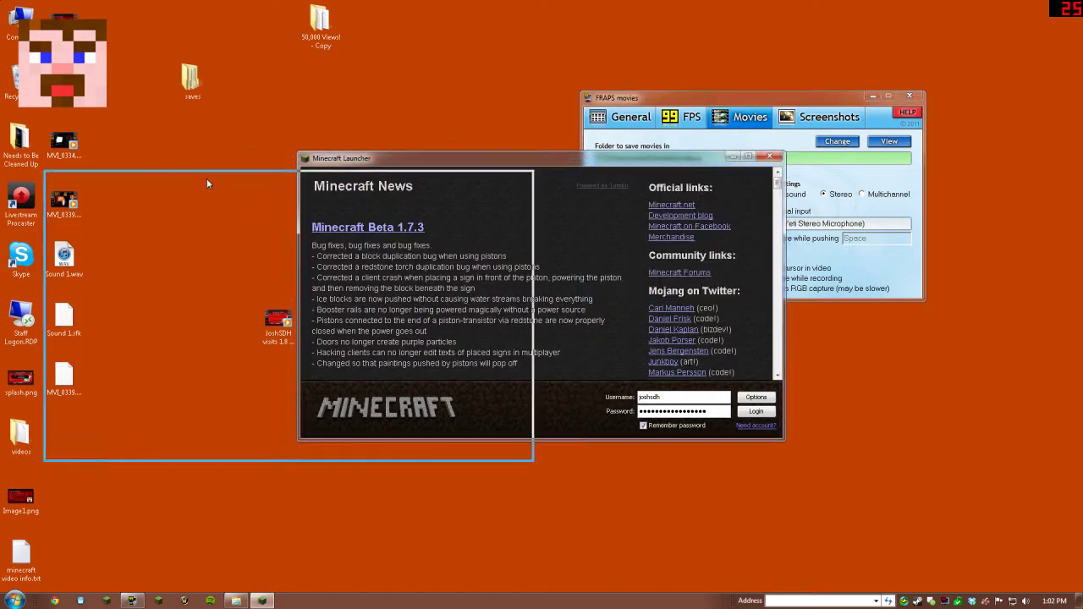
left_click(487, 431)
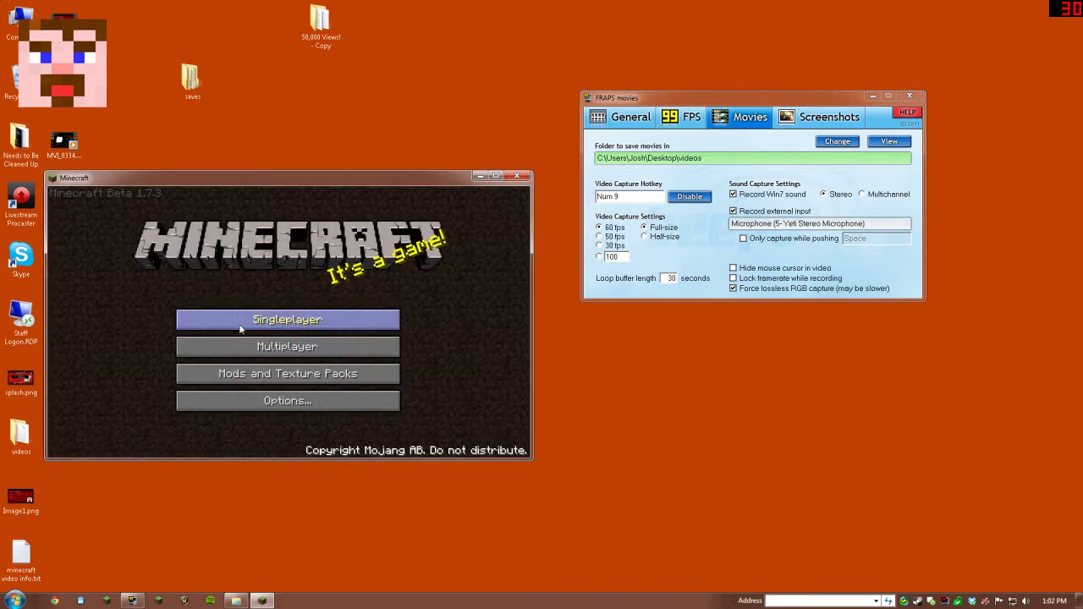
left_click(240, 327)
double_click(219, 282)
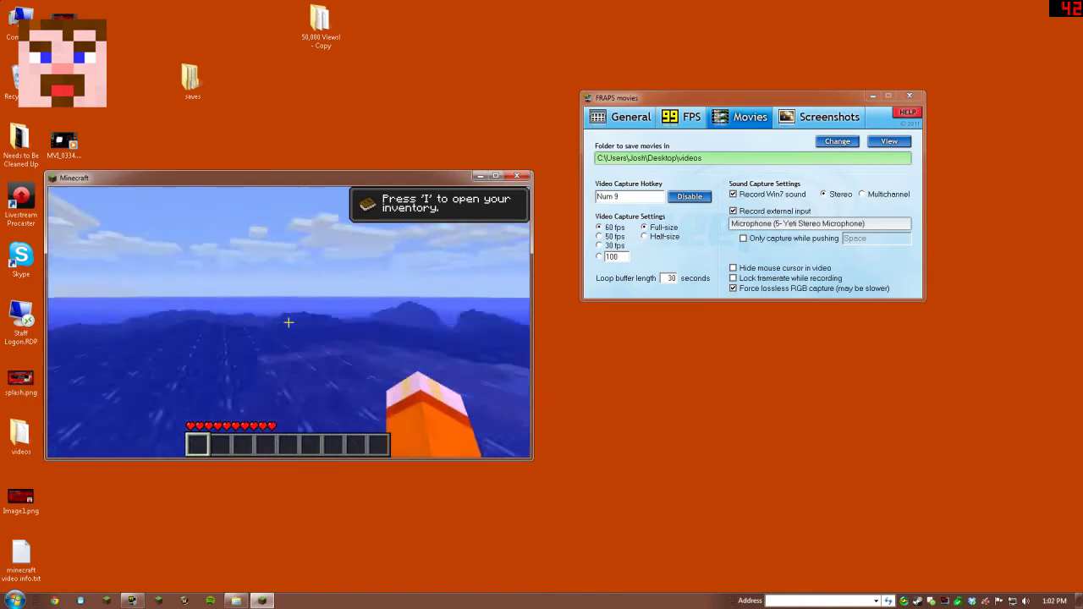
Swim up to the ocean surface and head toward the island with cows and sugarcane.
key("space")
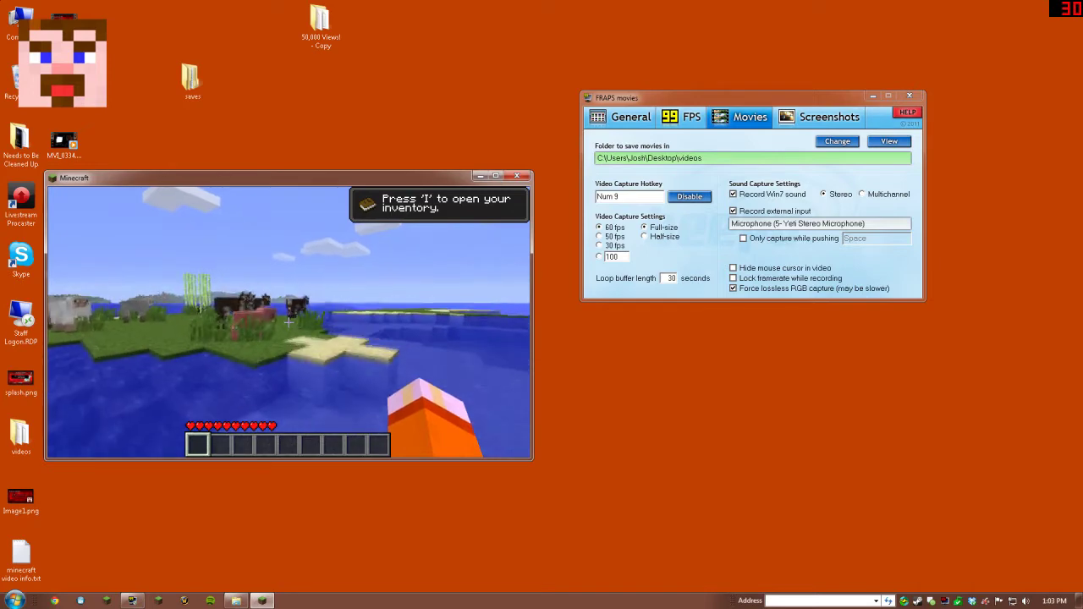
Walk past the cows, pig and sugarcane and into the water toward the black sheep.
key("w")
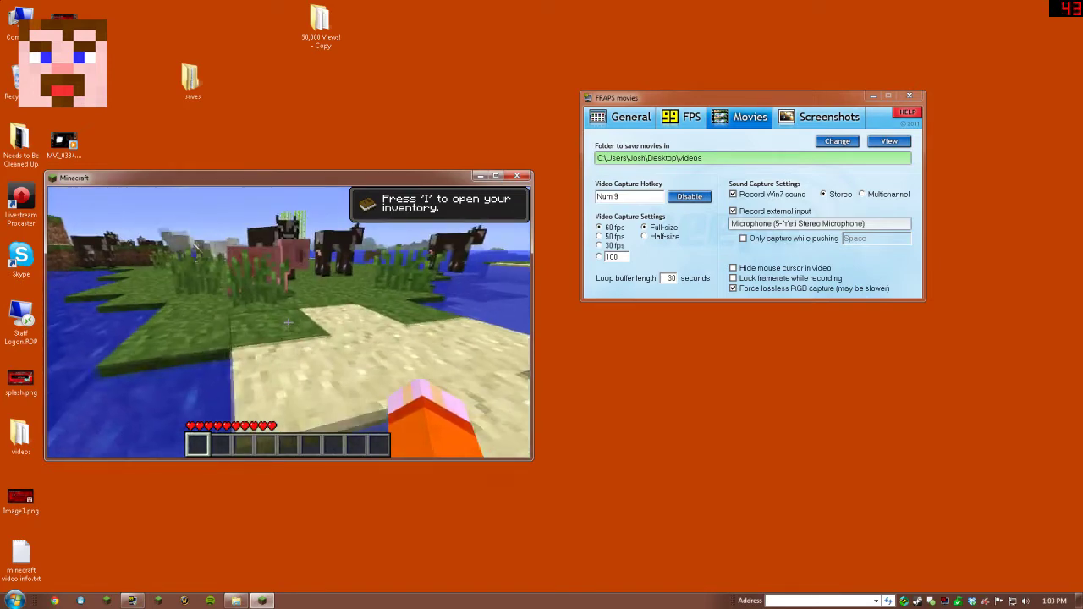
key("w")
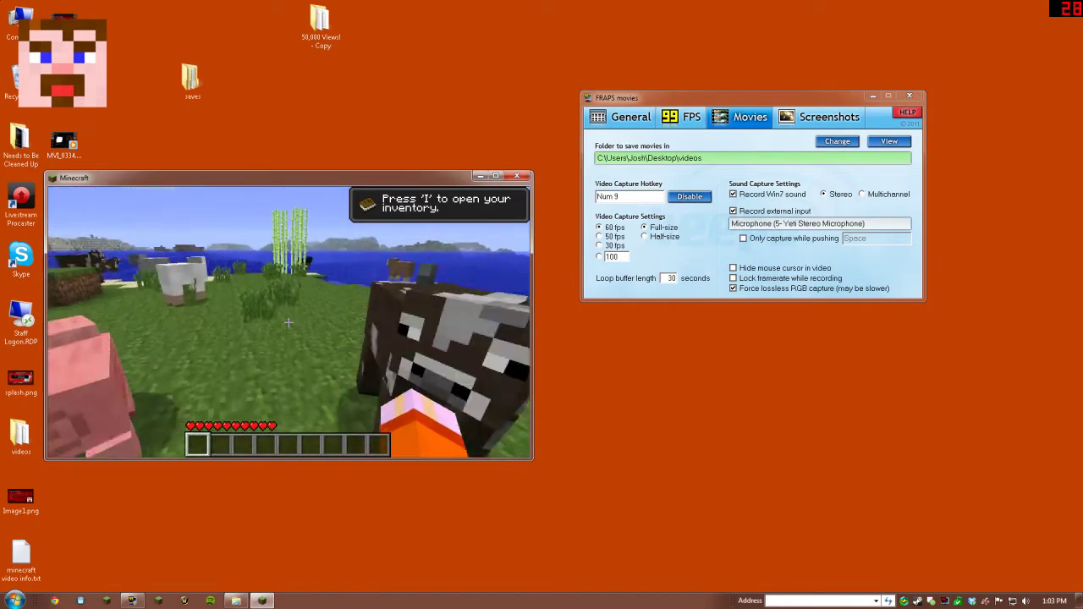
key("w")
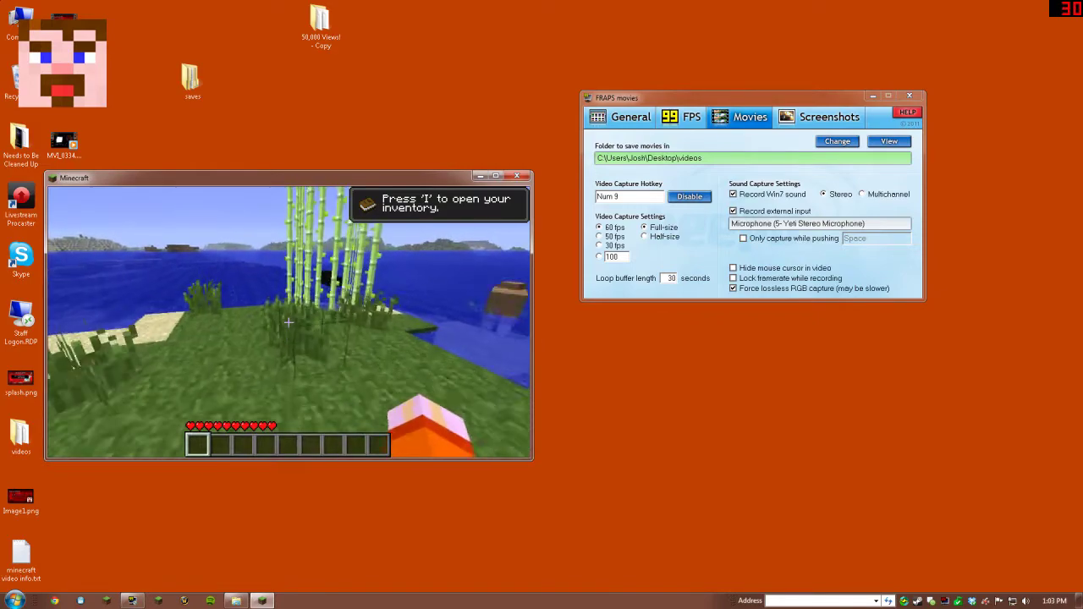
key("w")
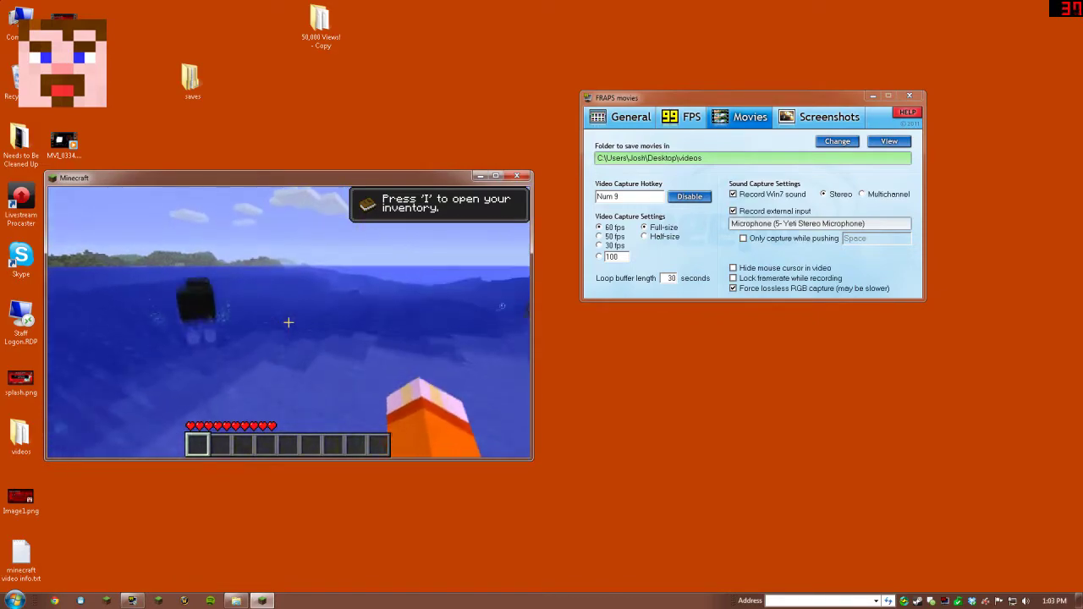
key("w")
key("w")
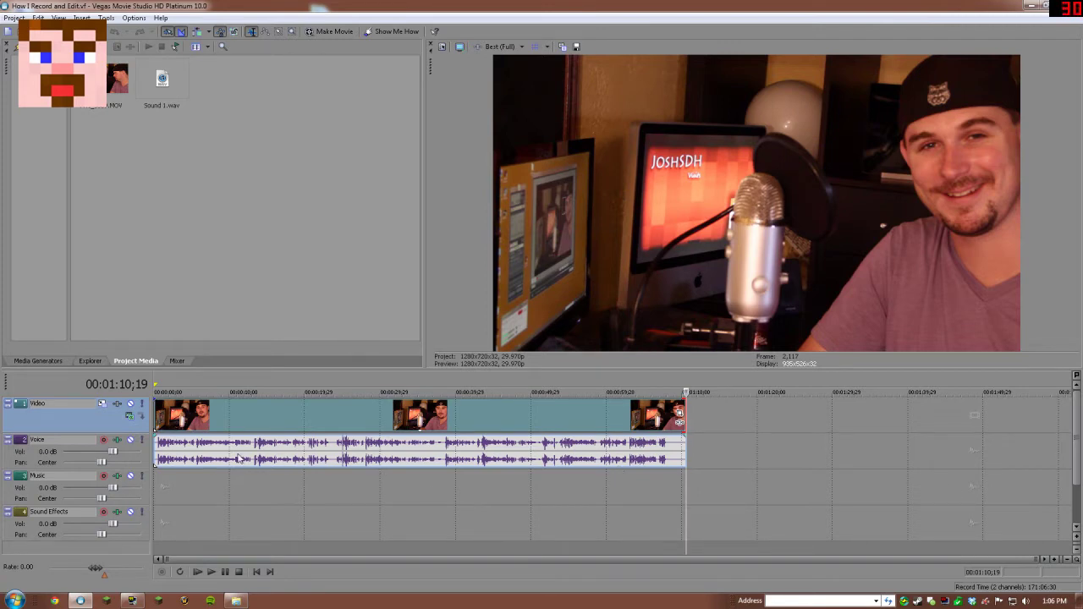
mouse_move(255, 404)
double_click(277, 6)
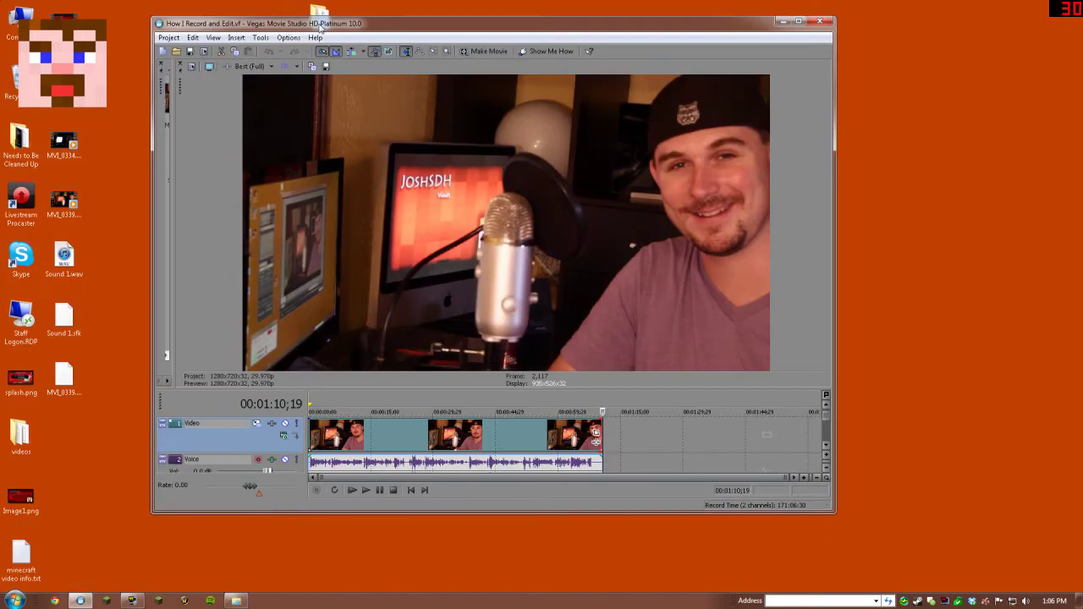
Drag the six capture files from the desktop videos folder onto the Vegas timeline, then maximize Vegas.
left_click_drag(322, 25, 443, 10)
double_click(17, 437)
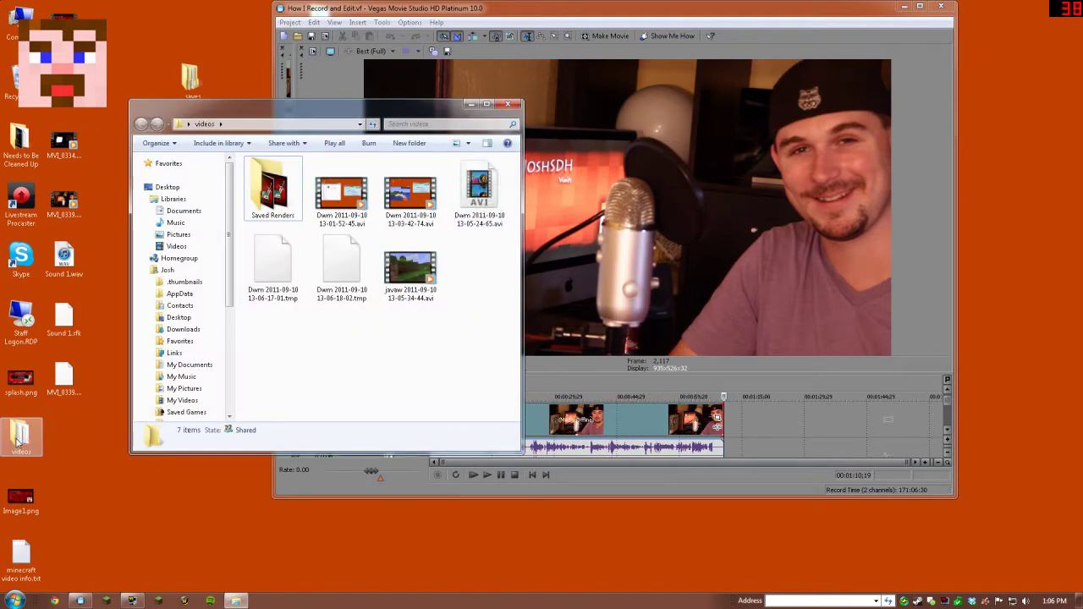
left_click(342, 196)
left_click(395, 262, "shift")
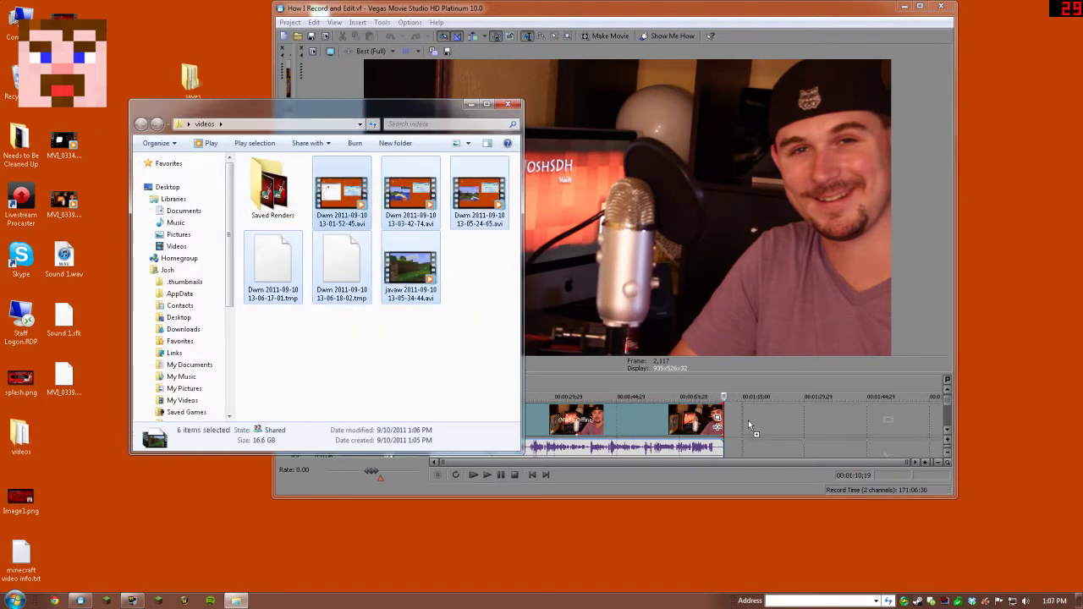
left_click_drag(748, 420, 747, 420)
left_click(792, 54)
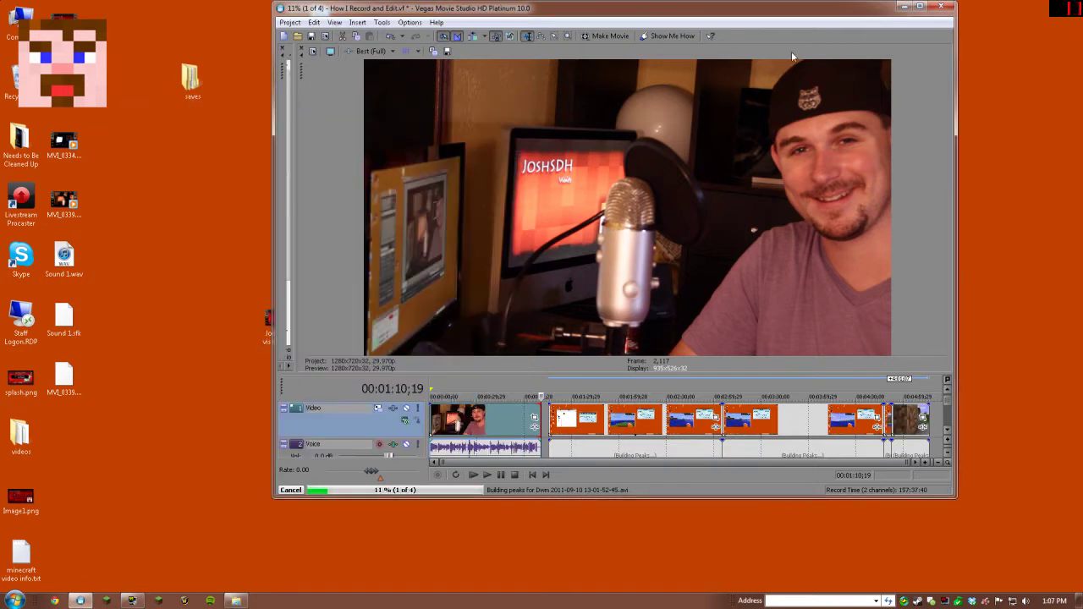
left_click(921, 8)
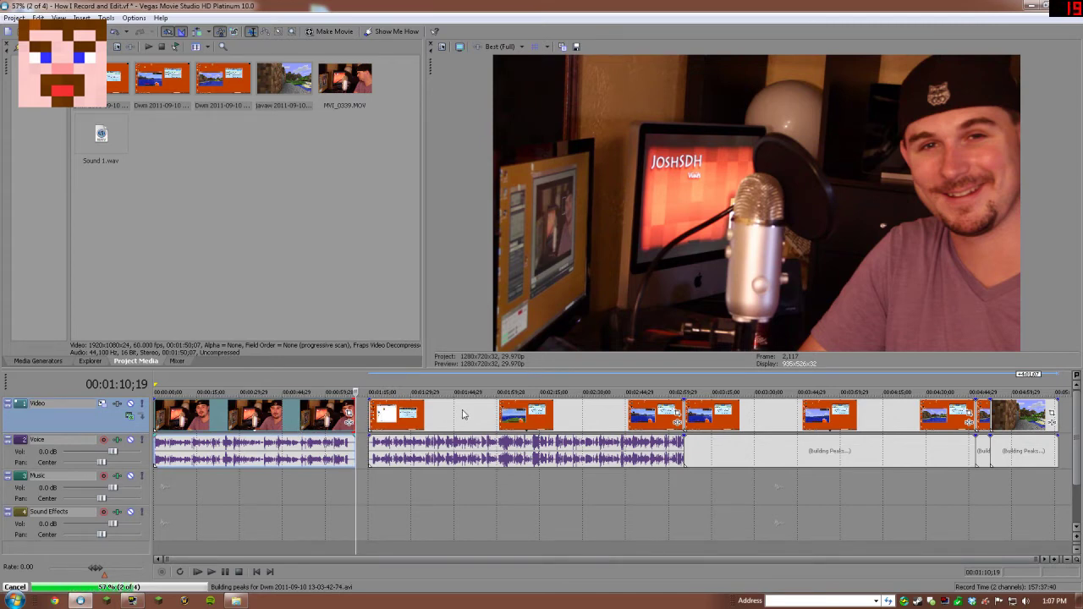
Slide the later clips left to close the gaps between them.
left_click_drag(462, 409, 451, 409)
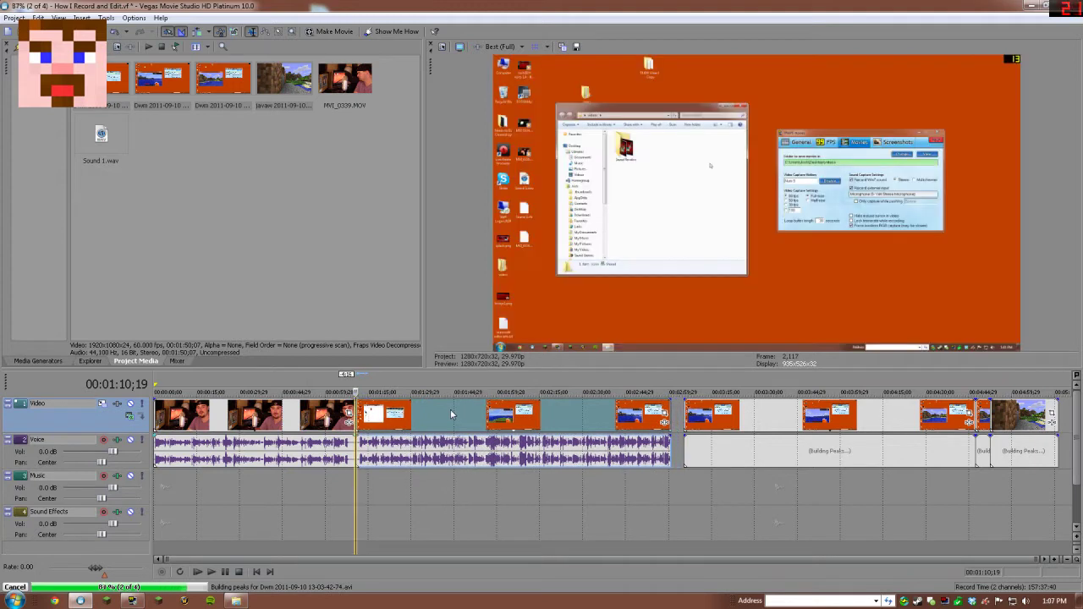
left_click_drag(713, 415, 702, 415)
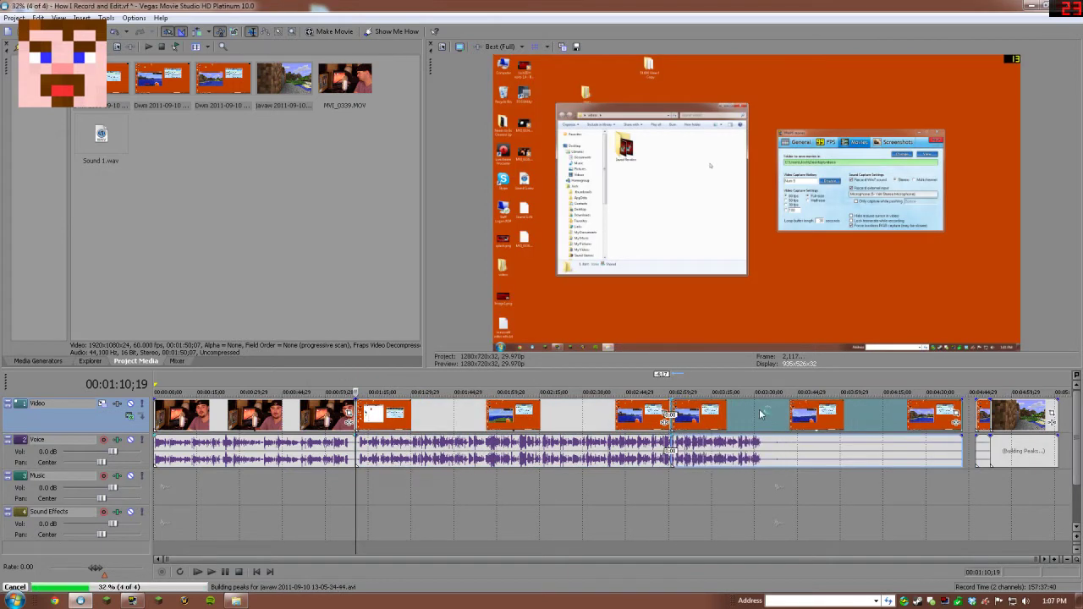
mouse_move(983, 410)
left_mouse_down()
mouse_move(971, 409)
mouse_move(993, 413)
left_mouse_up()
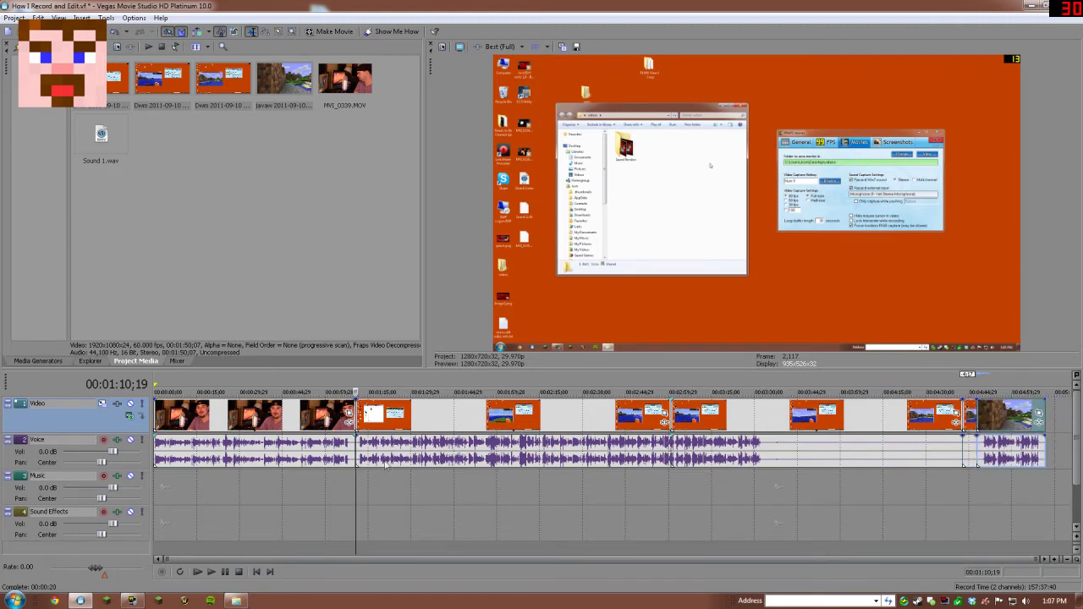
Overlap the desktop capture with the intro at 00:01:07;20 to create a cross-fade.
left_click(348, 477)
left_click_drag(422, 425, 421, 417)
scroll(421, 417, "up", 5)
left_click_drag(720, 418, 743, 412)
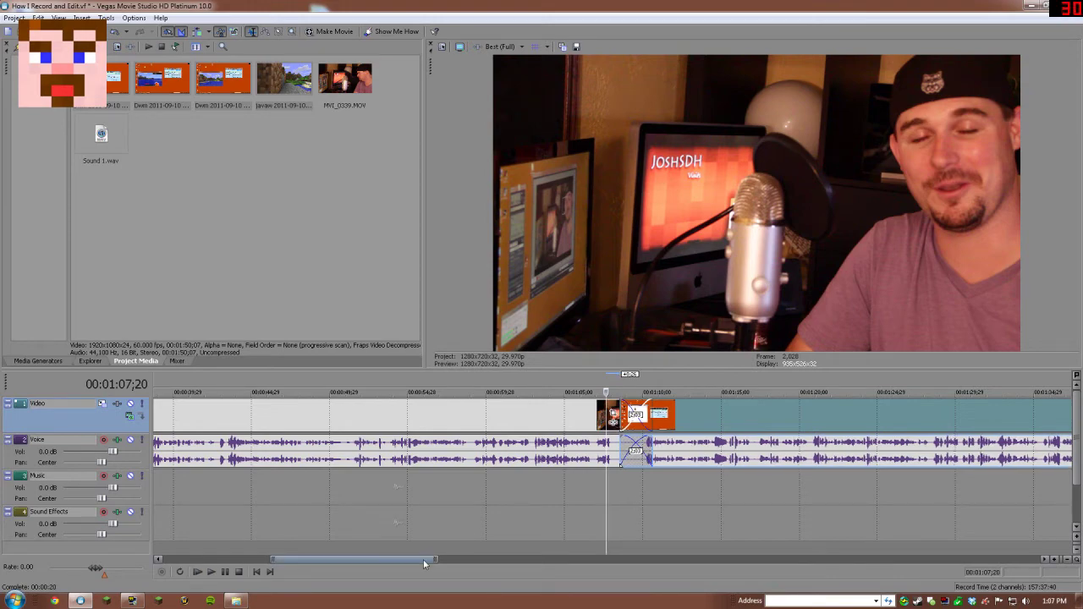
Play back the intro-to-desktop cross-fade from just before it.
left_click_drag(425, 559, 588, 559)
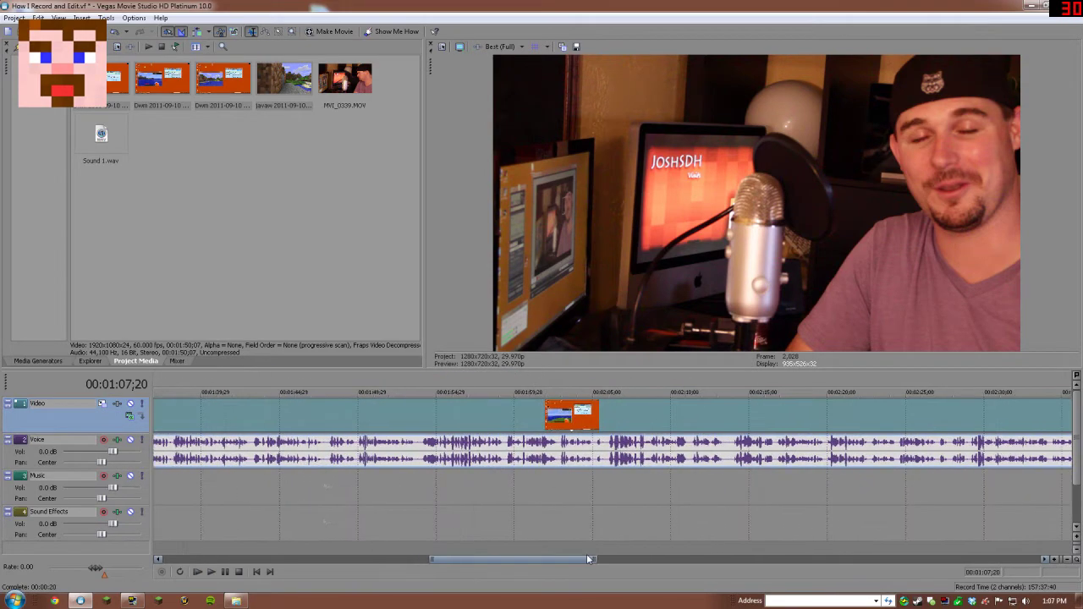
scroll(583, 536, "down", 5)
scroll(391, 508, "up", 8)
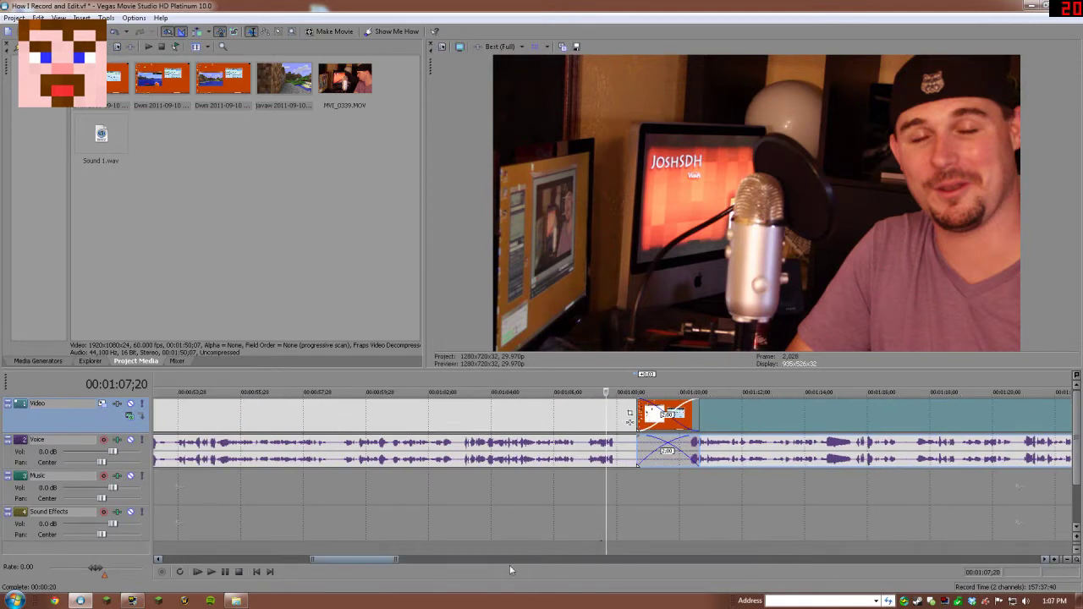
scroll(466, 537, "down", 4)
left_click(586, 484)
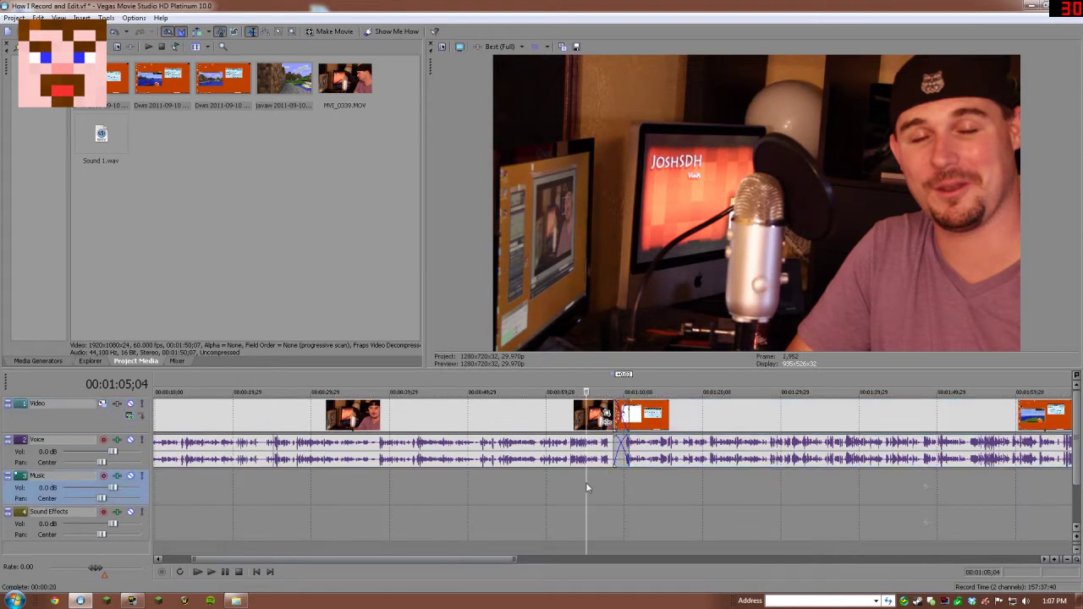
key("space")
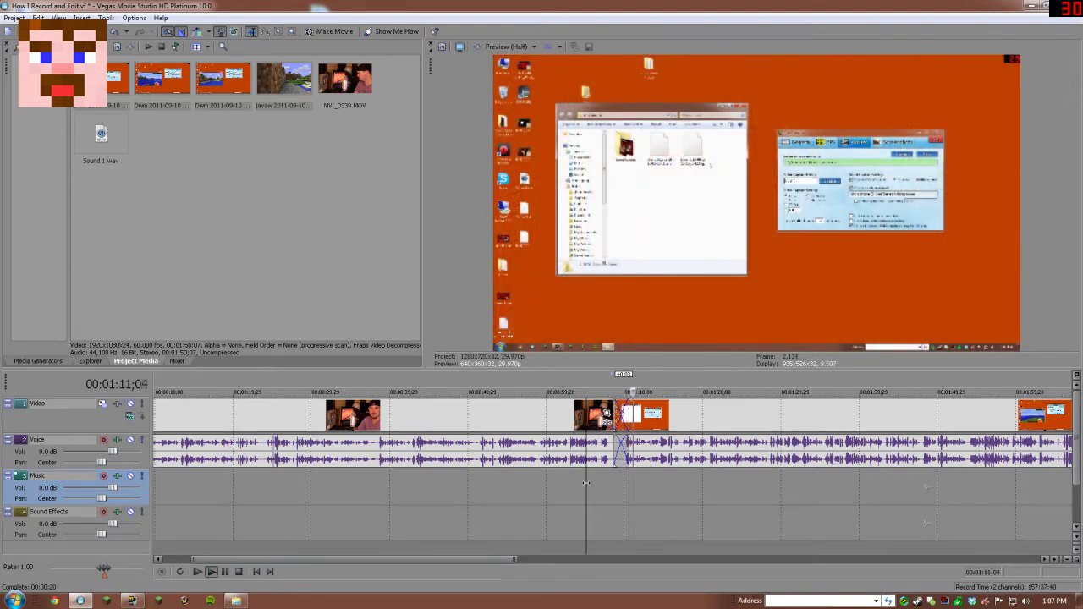
key("space")
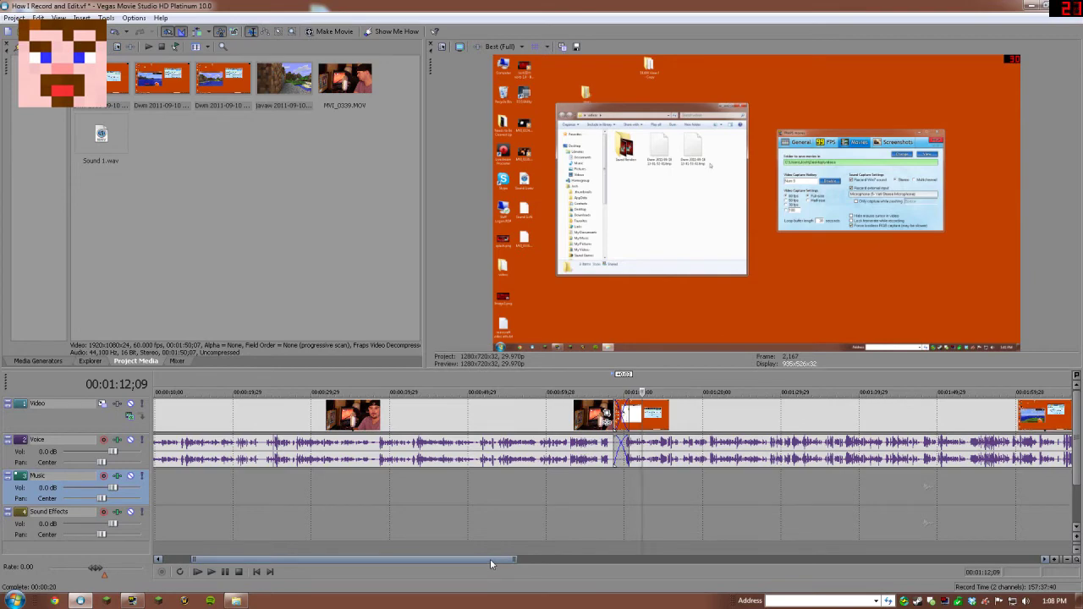
Nudge the clip after the cut slightly earlier on the timeline.
left_click_drag(490, 558, 775, 558)
left_click_drag(780, 420, 767, 422)
left_click_drag(712, 559, 887, 559)
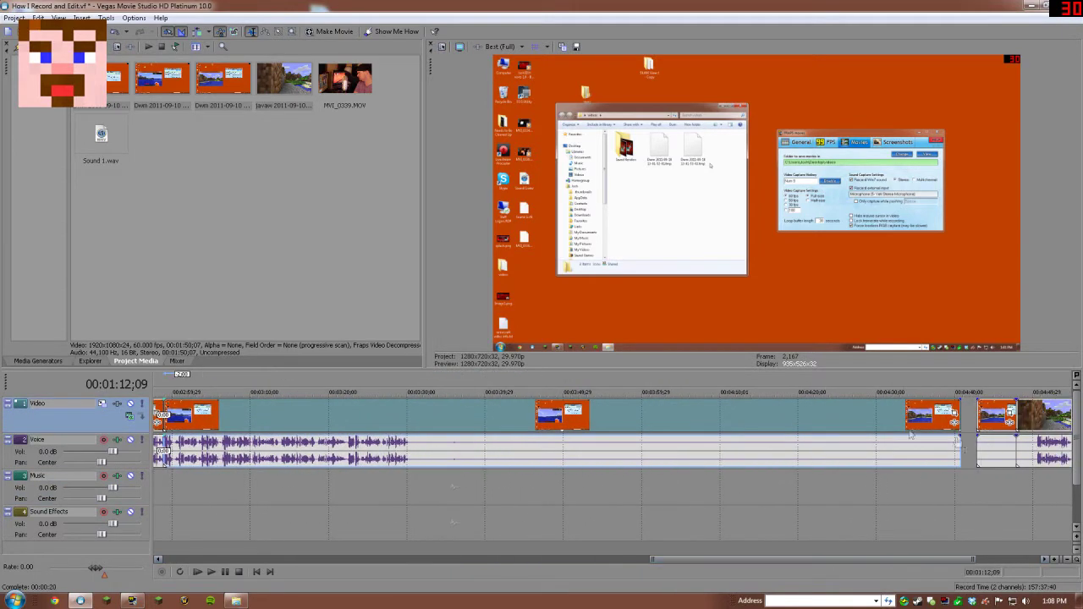
Split the desktop capture at 00:03:30;19.
left_click(417, 419)
key("Left")
key("Left")
key("Left")
key("Left")
key("Left")
key("Left")
key("Left")
key("Left")
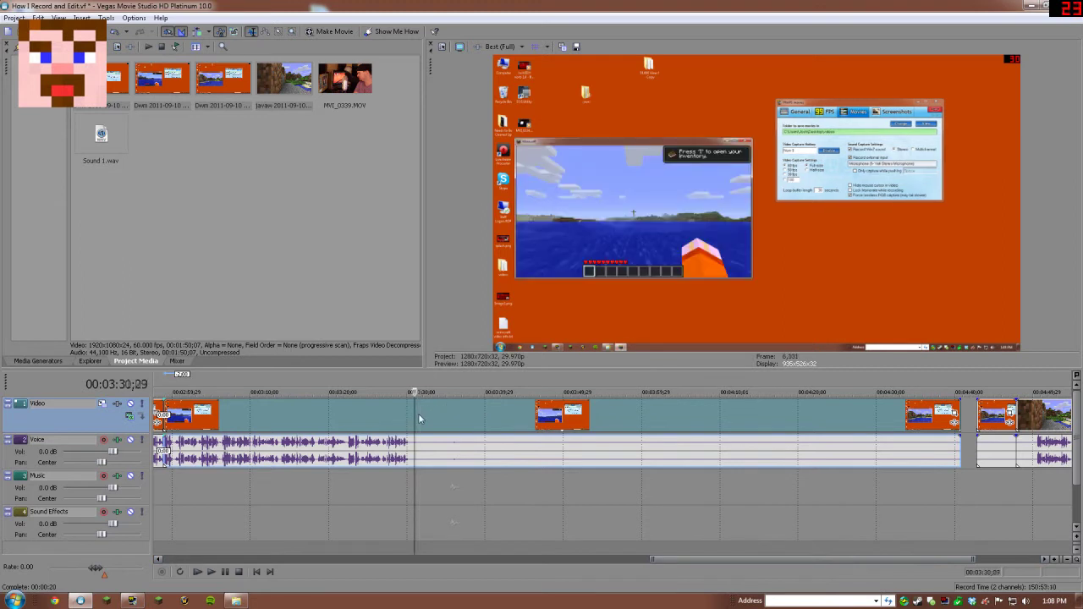
key("Right")
key("Right")
key("Right")
key("Right")
key("Right")
key("Right")
key("Right")
key("Right")
key("Right")
key("Right")
key("Right")
key("Right")
key("Right")
key("Right")
key("Right")
key("Right")
key("Right")
key("Right")
key("Right")
key("Right")
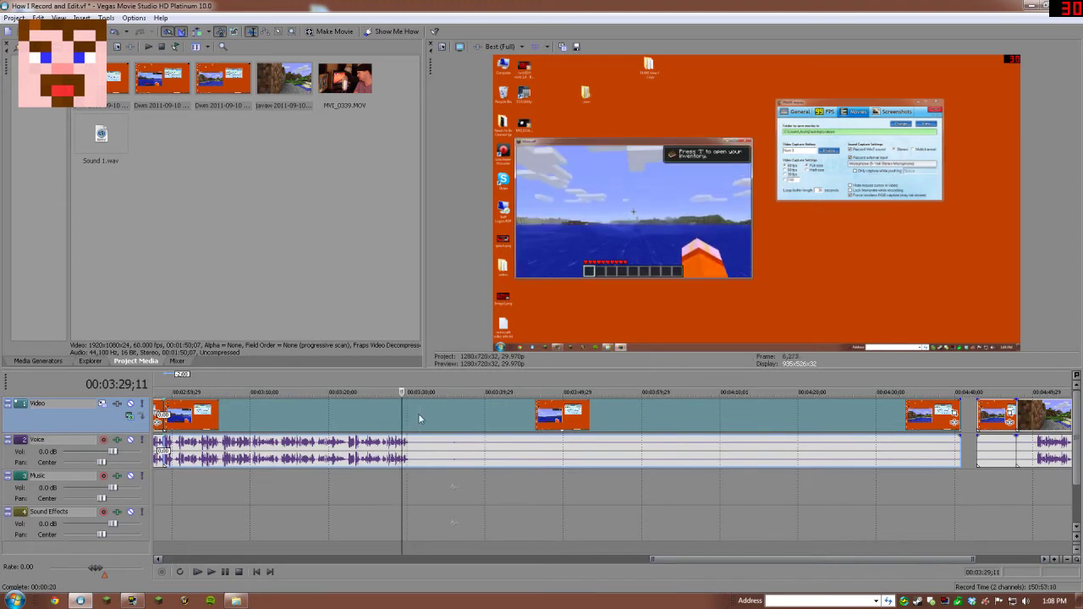
key("Right")
key("Right")
key("Right")
key("Right")
key("Right")
key("Right")
key("Right")
key("Right")
key("Right")
key("Right")
key("Right")
key("Right")
key("Right")
key("Right")
key("Right")
key("Right")
key("Right")
key("Right")
key("Right")
key("Right")
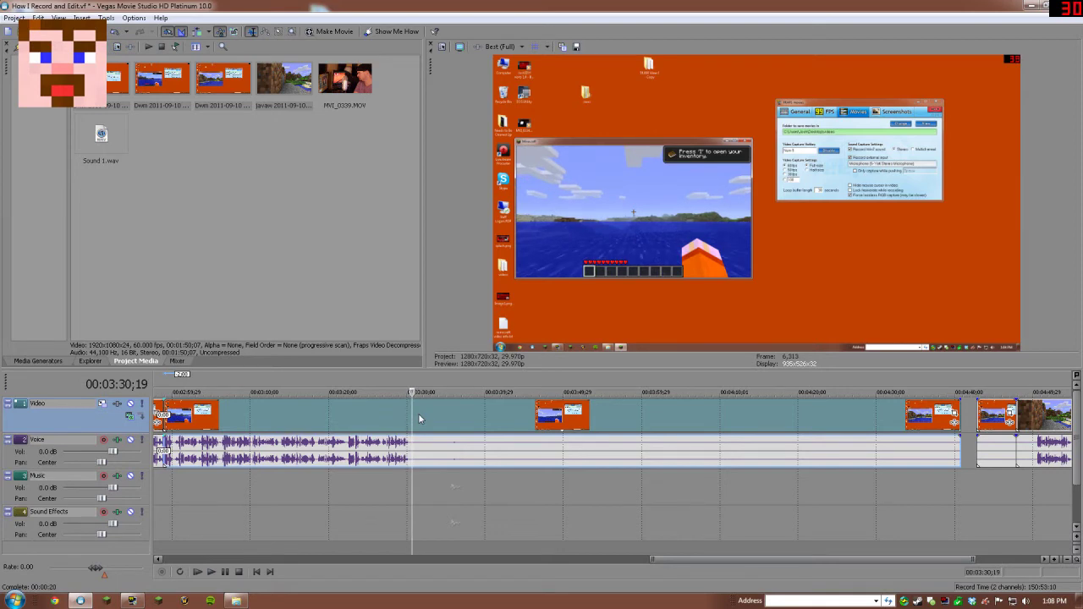
key("s")
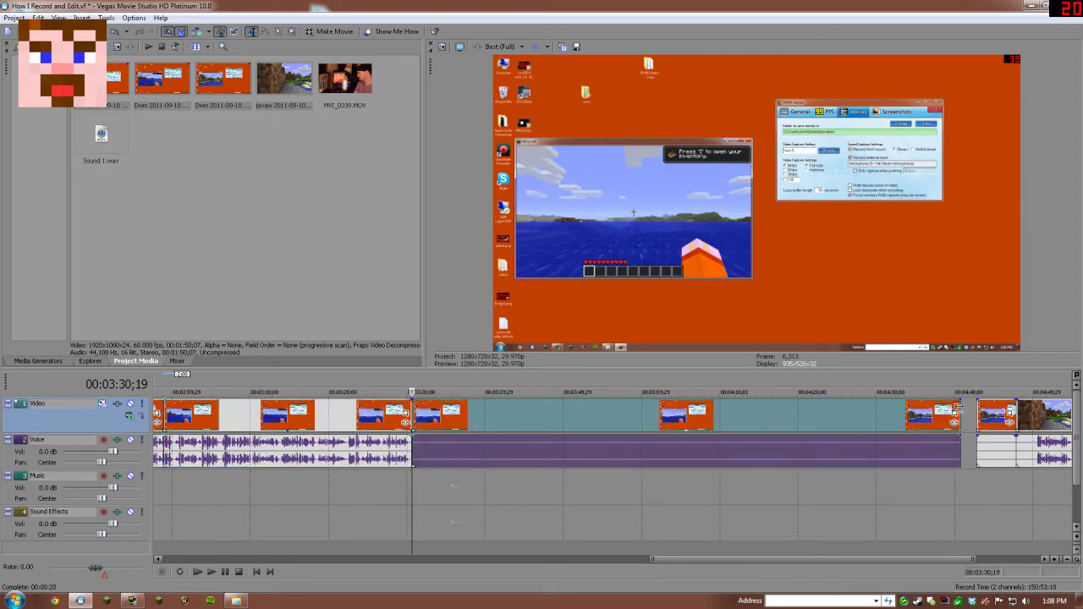
Trim the clip after the split and pull the later desktop and Minecraft clips earlier.
left_click_drag(958, 409, 546, 411)
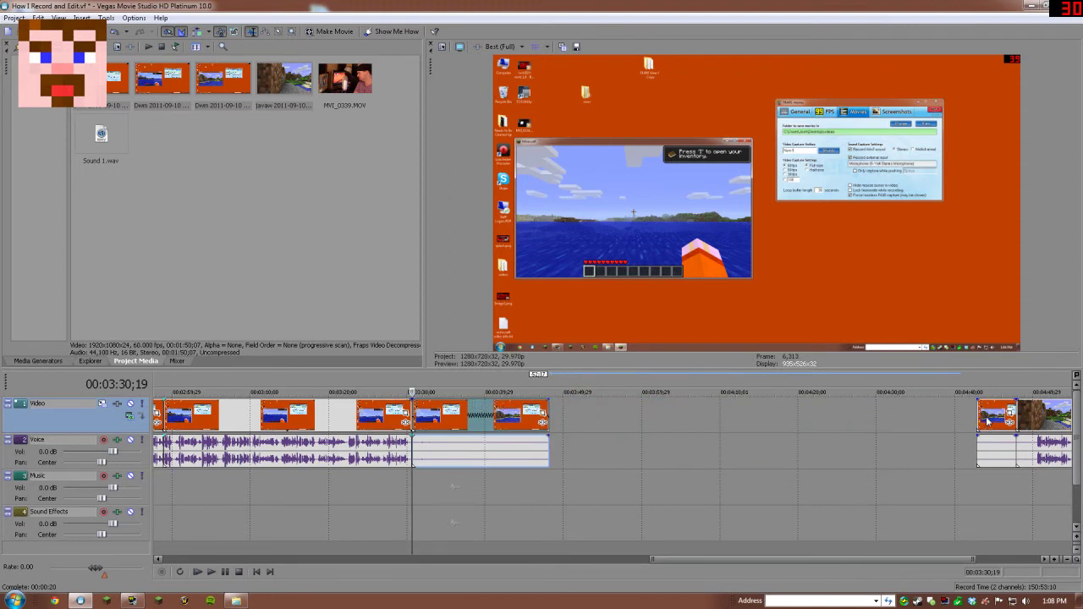
left_click_drag(987, 420, 554, 412)
left_click_drag(1032, 418, 643, 417)
Split the Minecraft clip at the edit point and trim away its short opening piece.
left_click(641, 451)
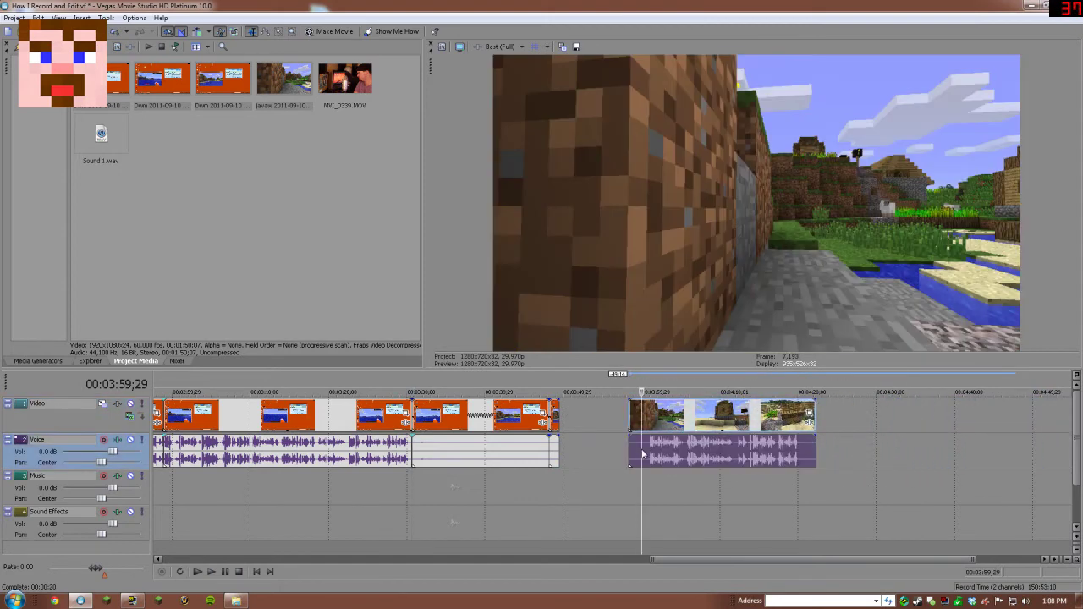
key("space")
key("s")
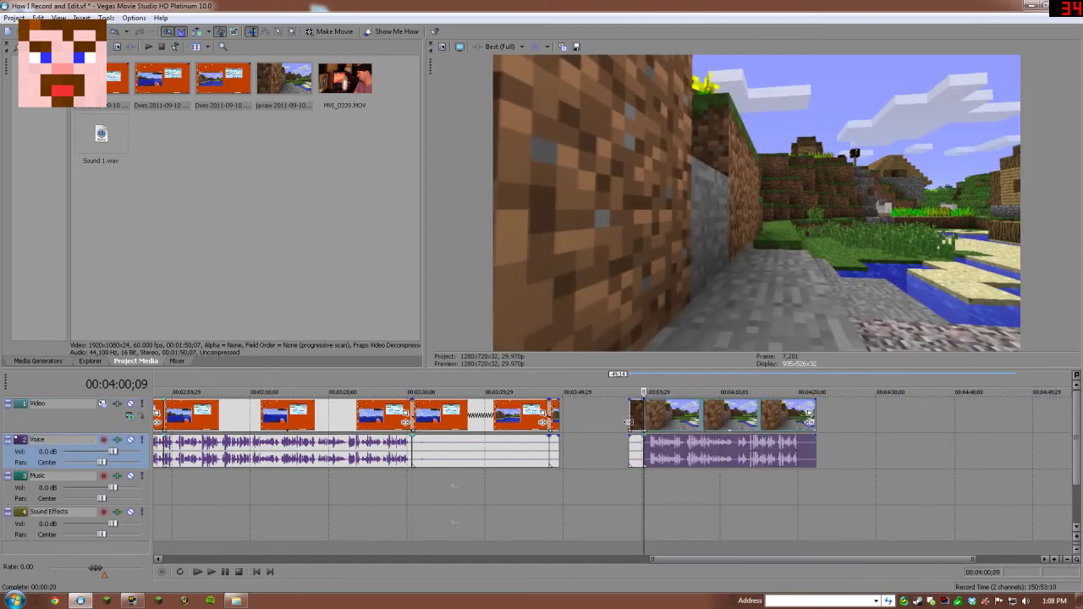
left_click_drag(628, 420, 167, 416)
Slide the Minecraft clip back to overlap the desktop capture for a cross-fade.
scroll(659, 423, "up", 5)
scroll(599, 414, "up", 2)
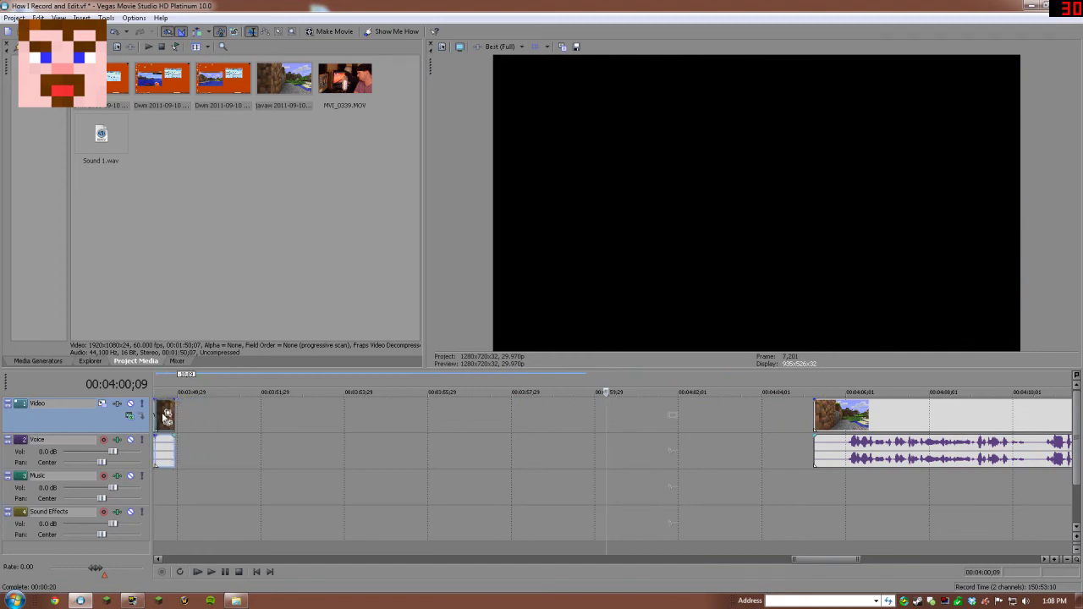
left_click_drag(846, 416, 203, 413)
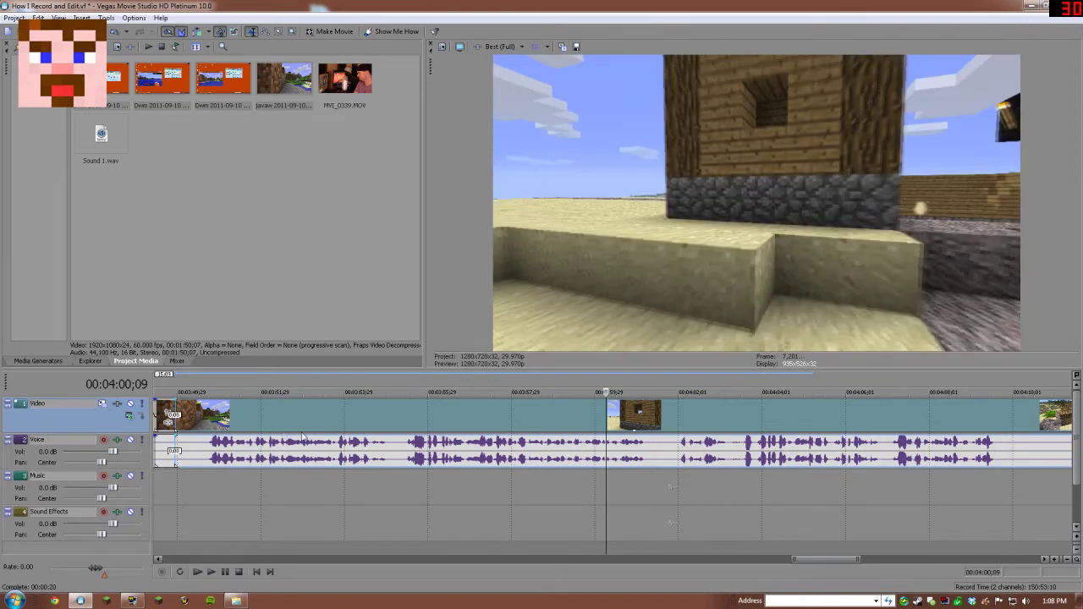
scroll(302, 437, "down", 5)
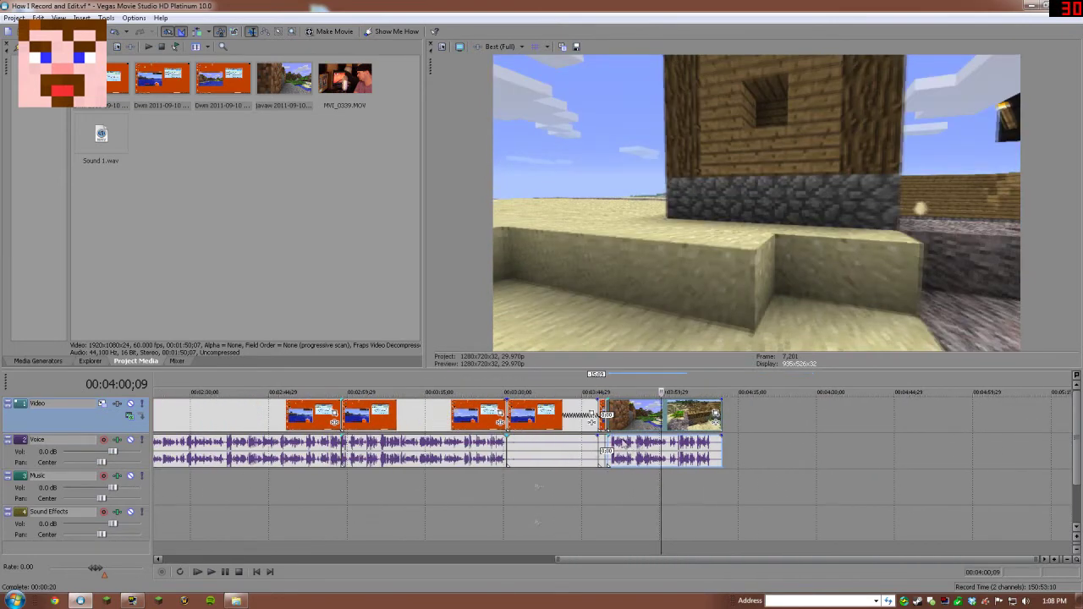